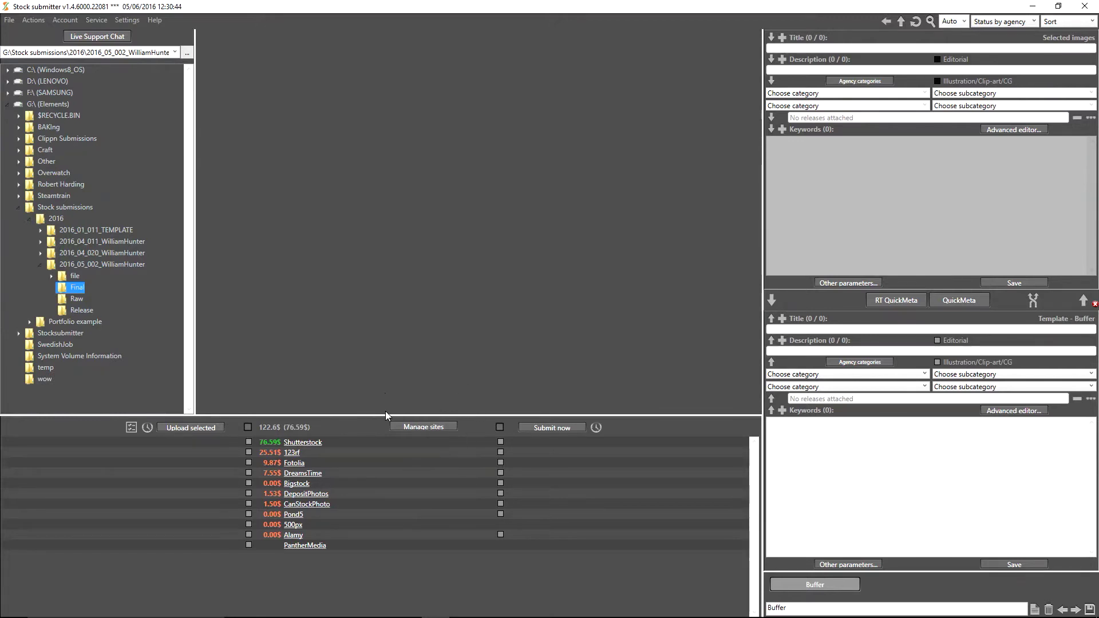
Step: Open the Sites settings window, reposition it, and scroll through the agencies to Shutterstock's payout and auto-cut settings
click(427, 428)
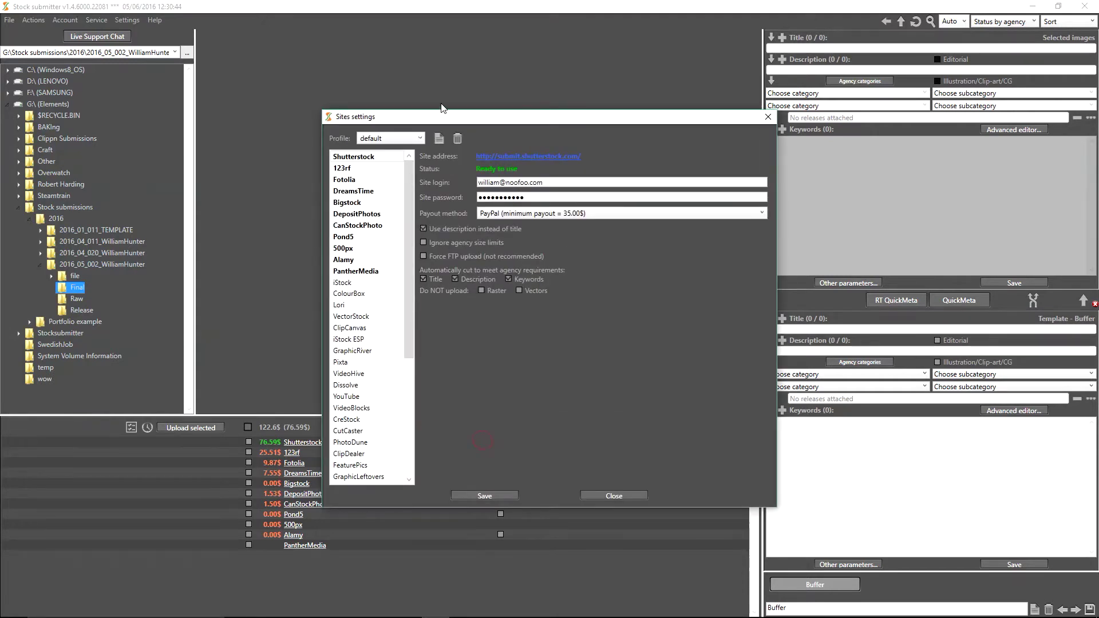
drag(504, 116, 586, 126)
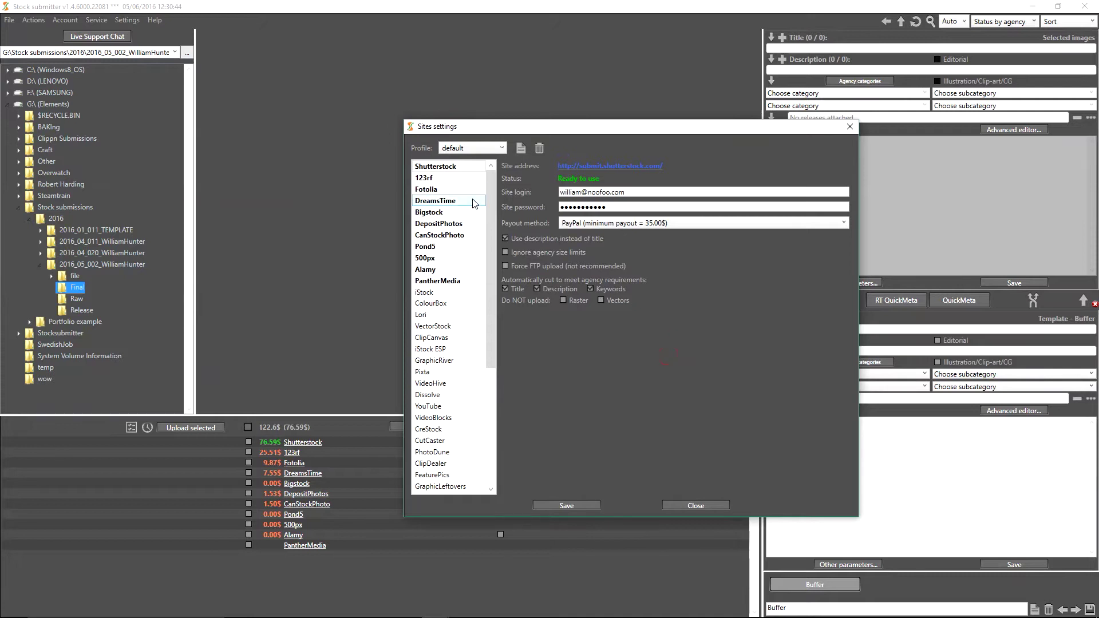
mouse_move(489, 179)
mouse_down()
mouse_move(495, 308)
mouse_move(500, 175)
mouse_up()
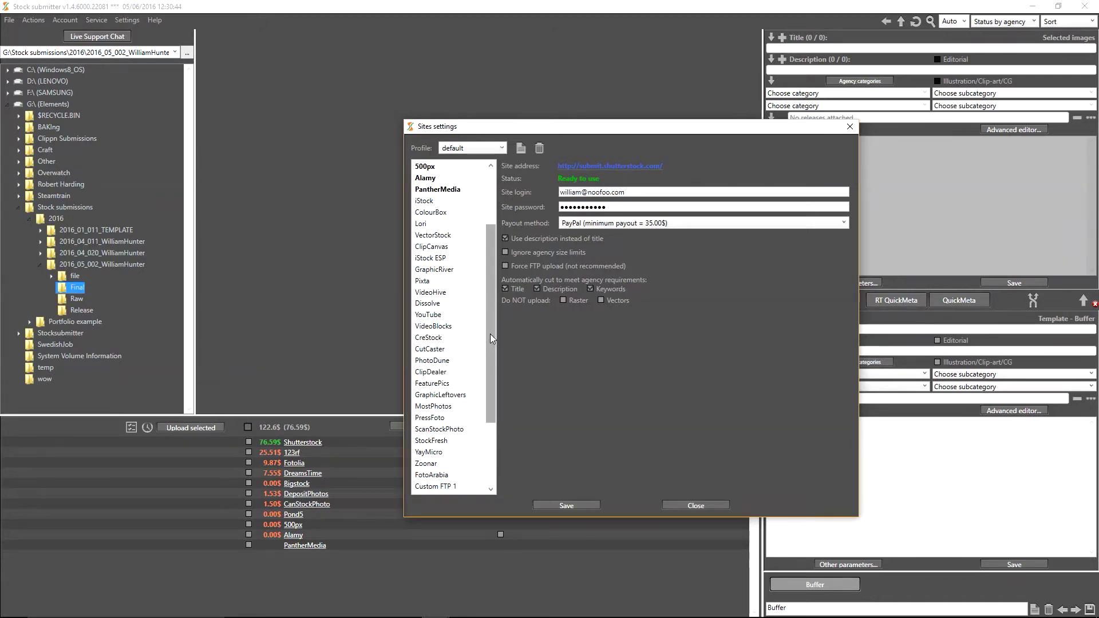
drag(490, 334, 491, 328)
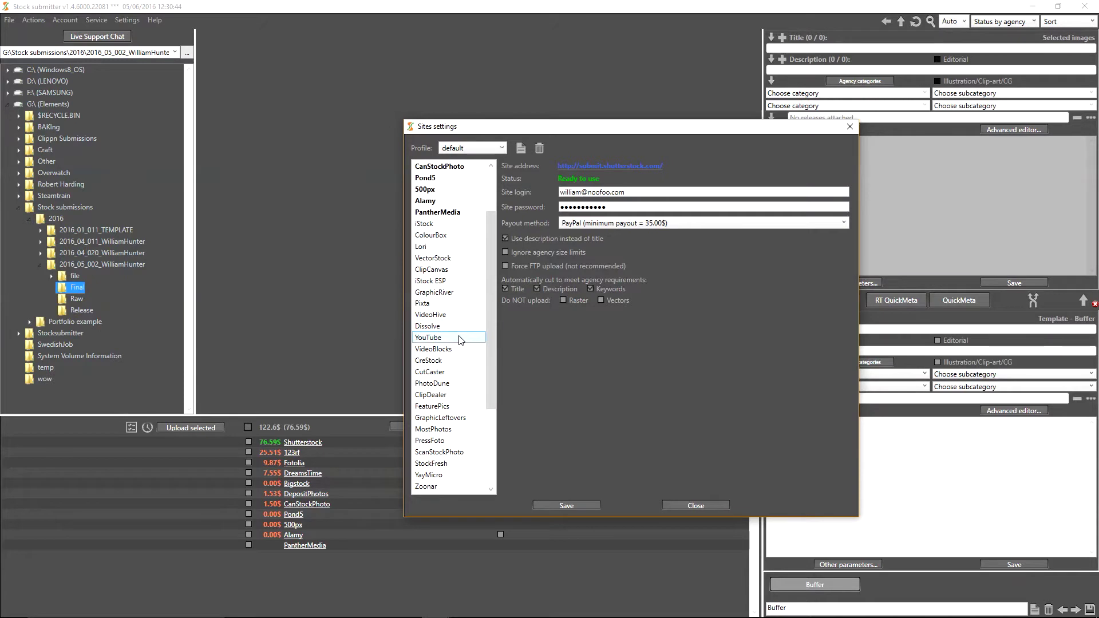
mouse_move(489, 345)
mouse_down()
mouse_move(489, 361)
mouse_move(494, 329)
mouse_up()
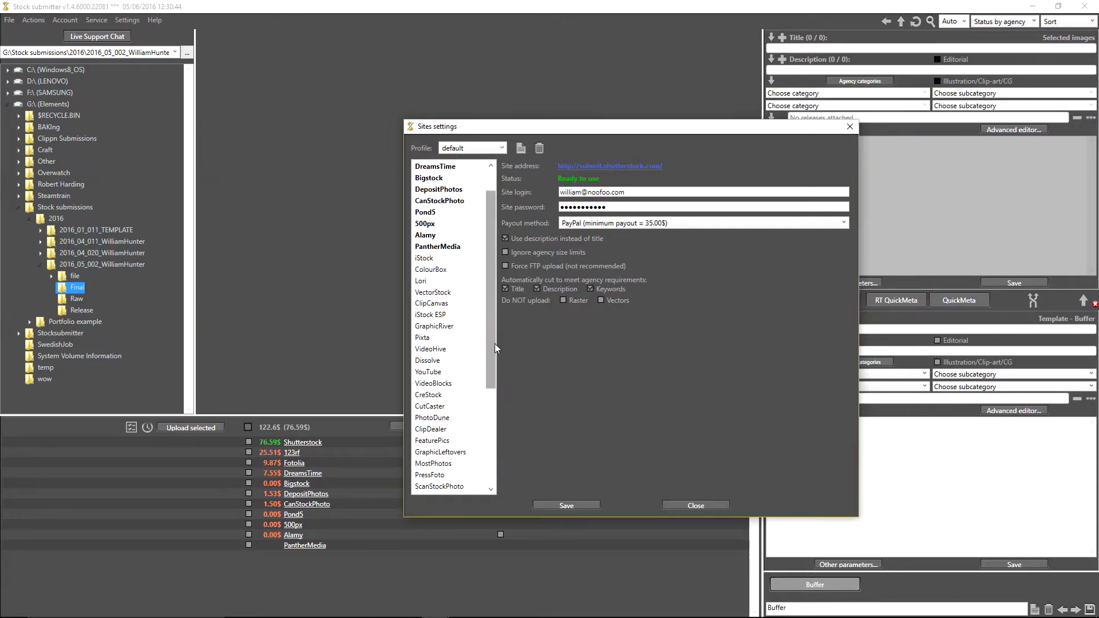
drag(494, 344, 490, 306)
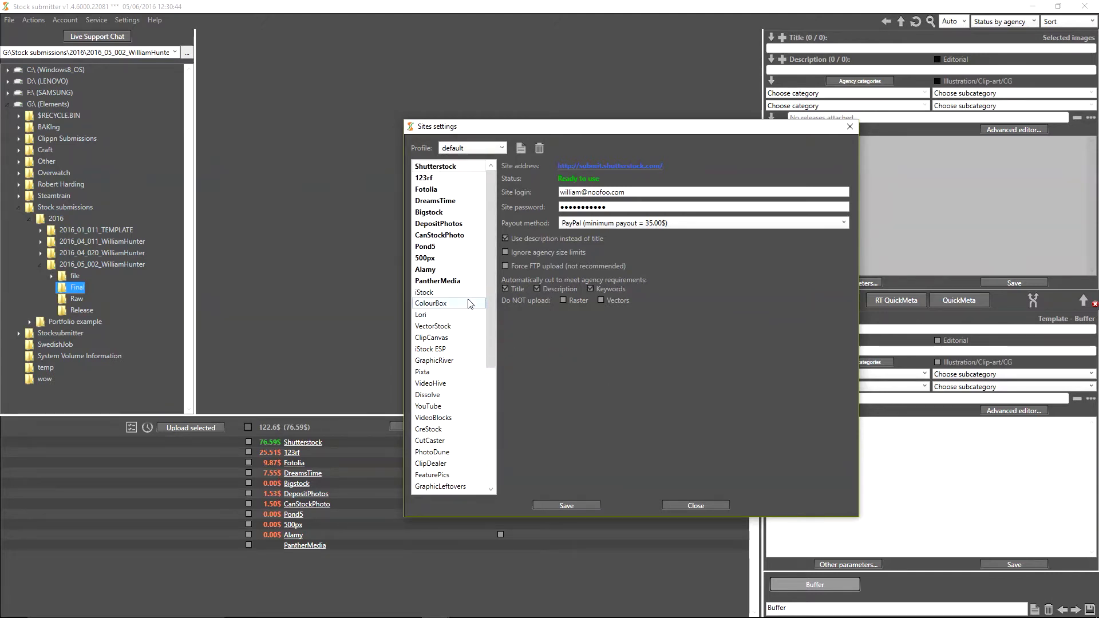
Step: Select iStock and enter its site login and password so it reads Ready to use
click(438, 292)
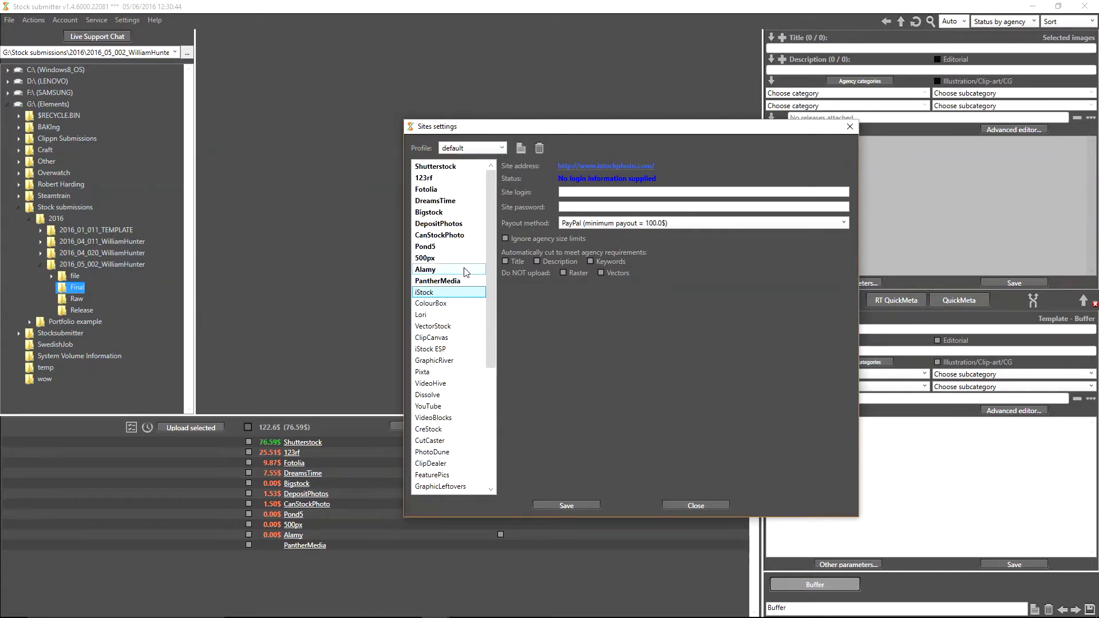
click(445, 293)
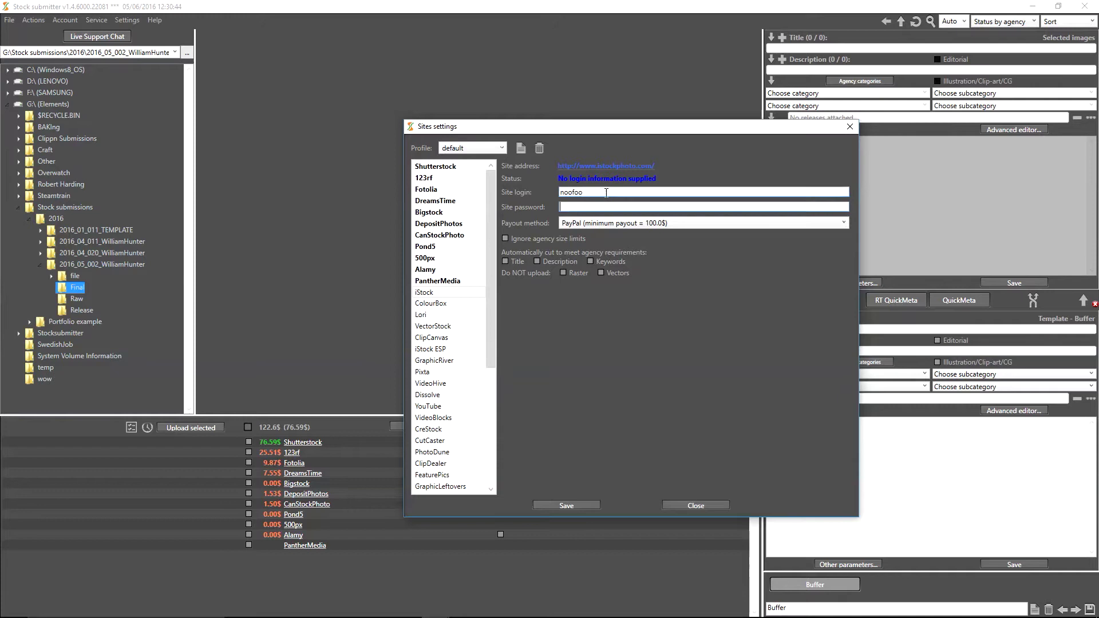
text(•••••••••••)
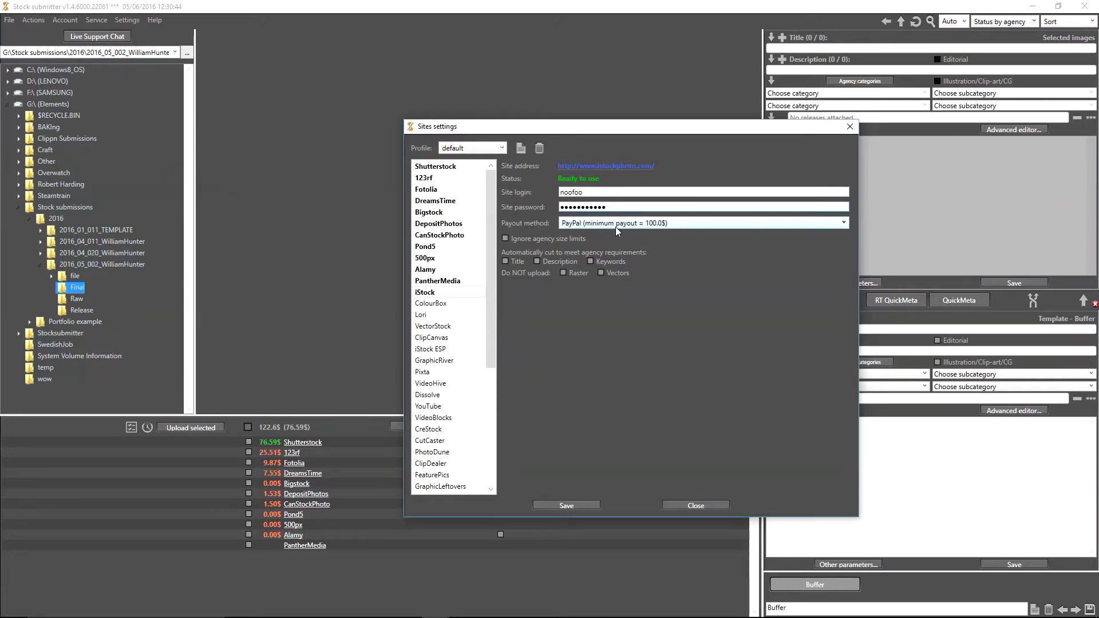
Step: Keep PayPal as iStock's payout method, minimum payout 100.0$
click(646, 224)
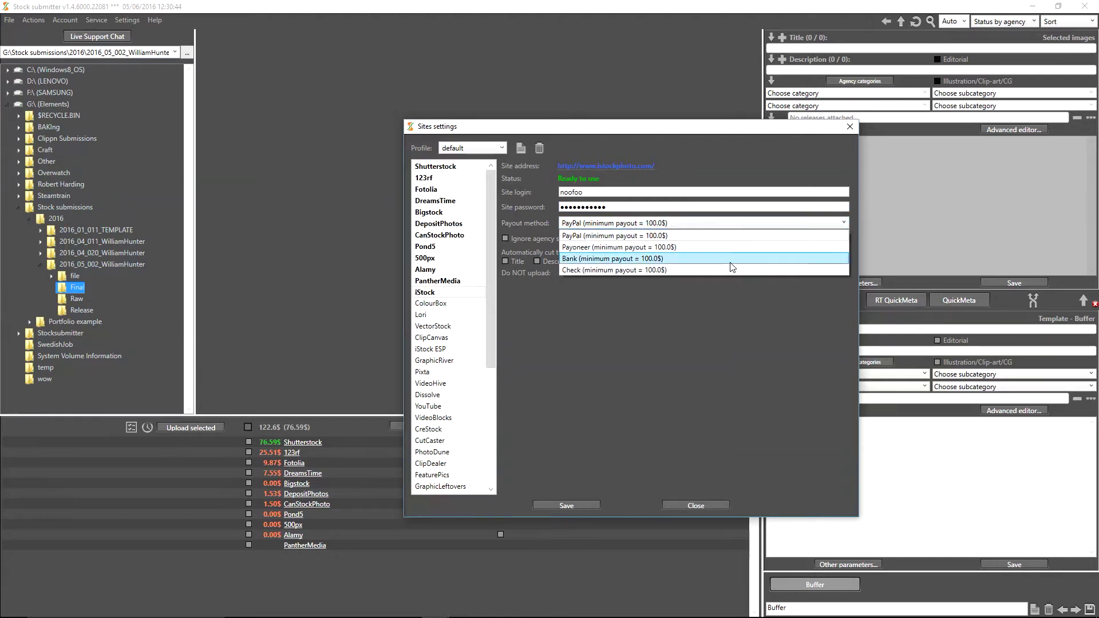
click(716, 235)
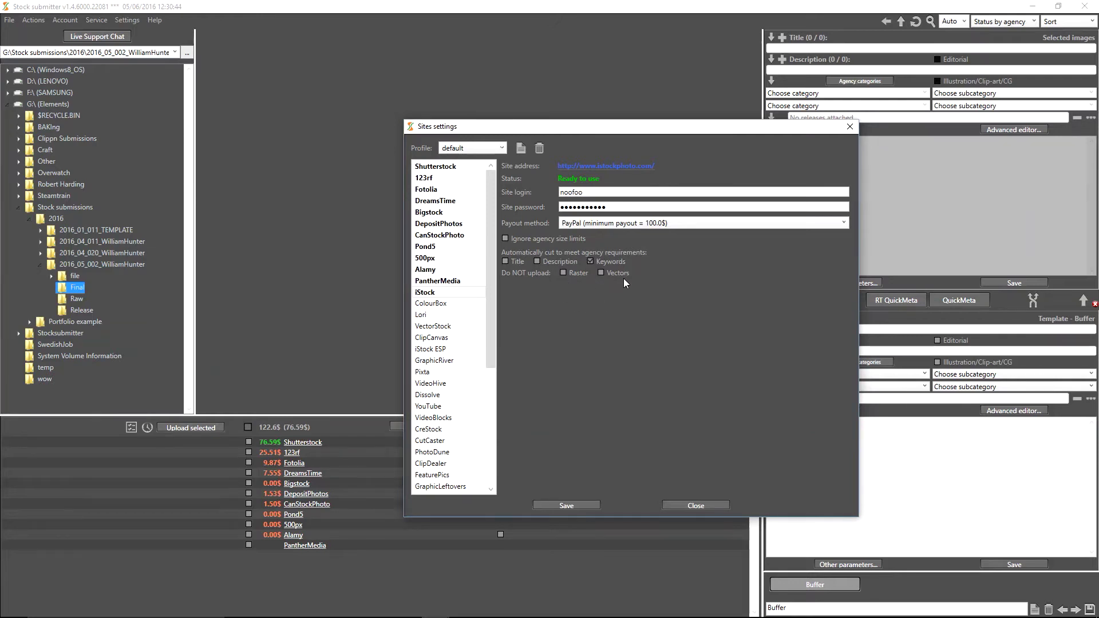
Step: Close Sites settings, confirm iStock is at the bottom of the agency list, and reopen Manage sites
click(622, 281)
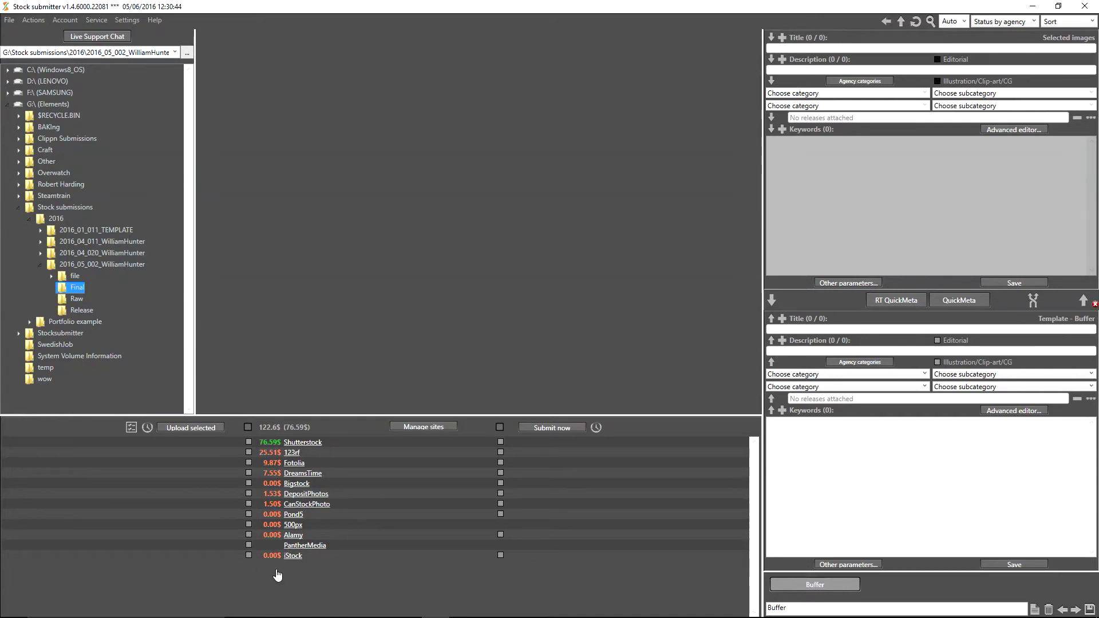
click(432, 427)
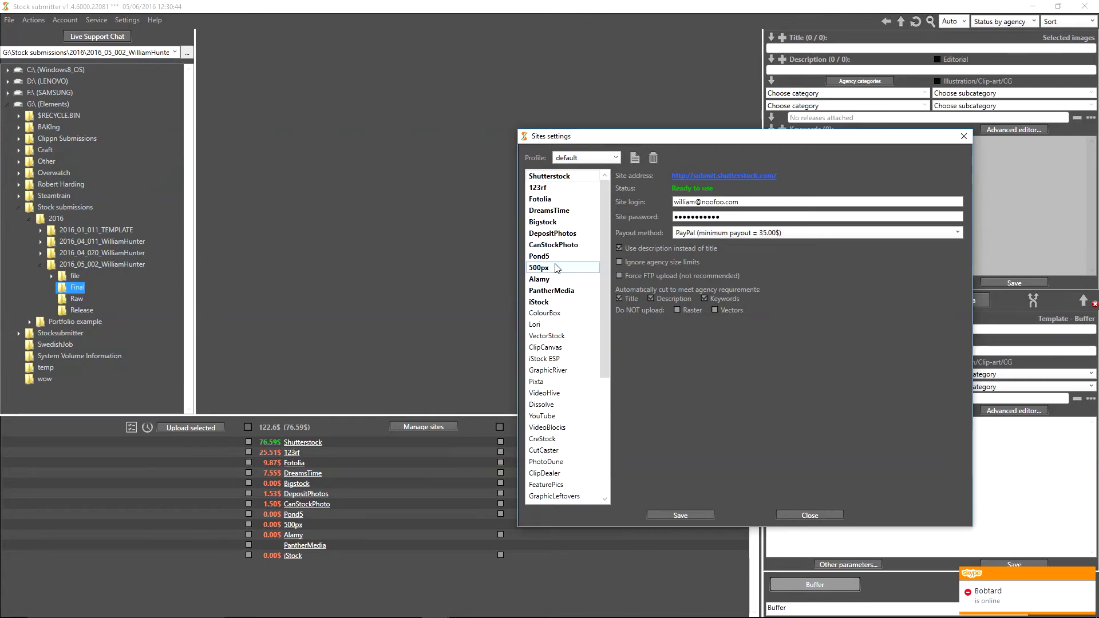
Step: Move Pond5 up to second place under Shutterstock and save the site order
drag(565, 257, 581, 183)
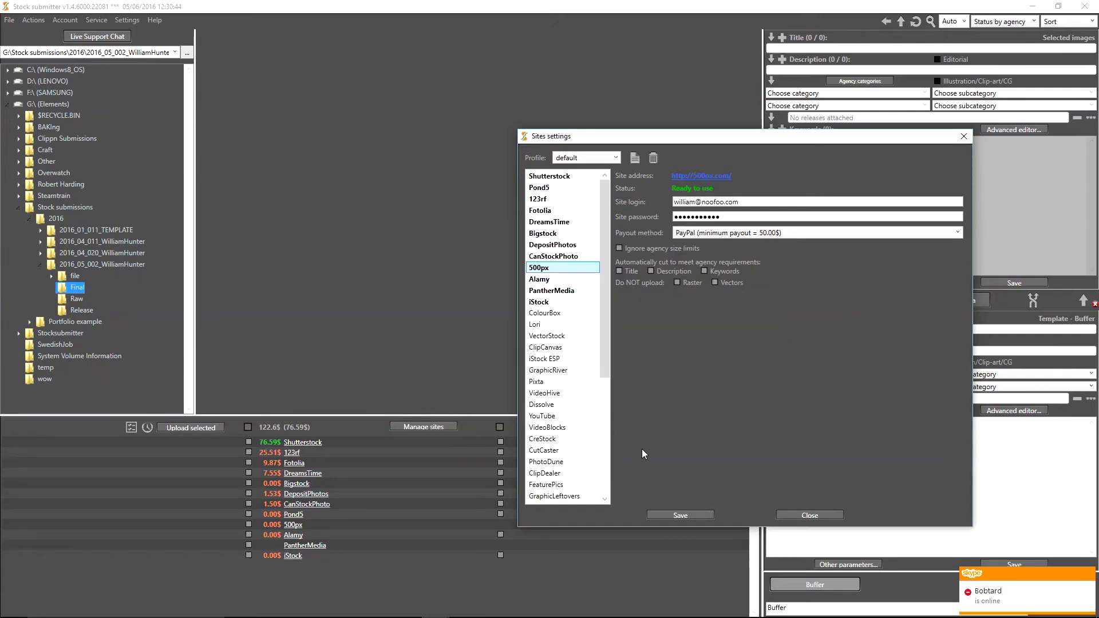
click(676, 515)
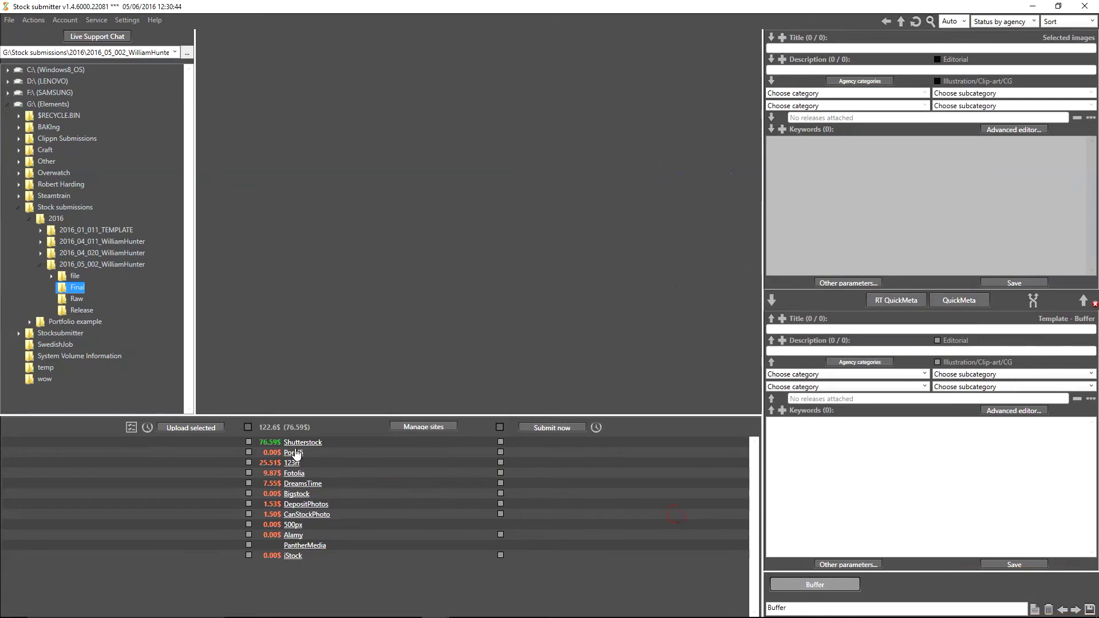
Step: Tick and untick the Shutterstock and all-agency submit checkboxes, leaving every agency unchecked
mouse_move(304, 456)
click(316, 583)
click(248, 442)
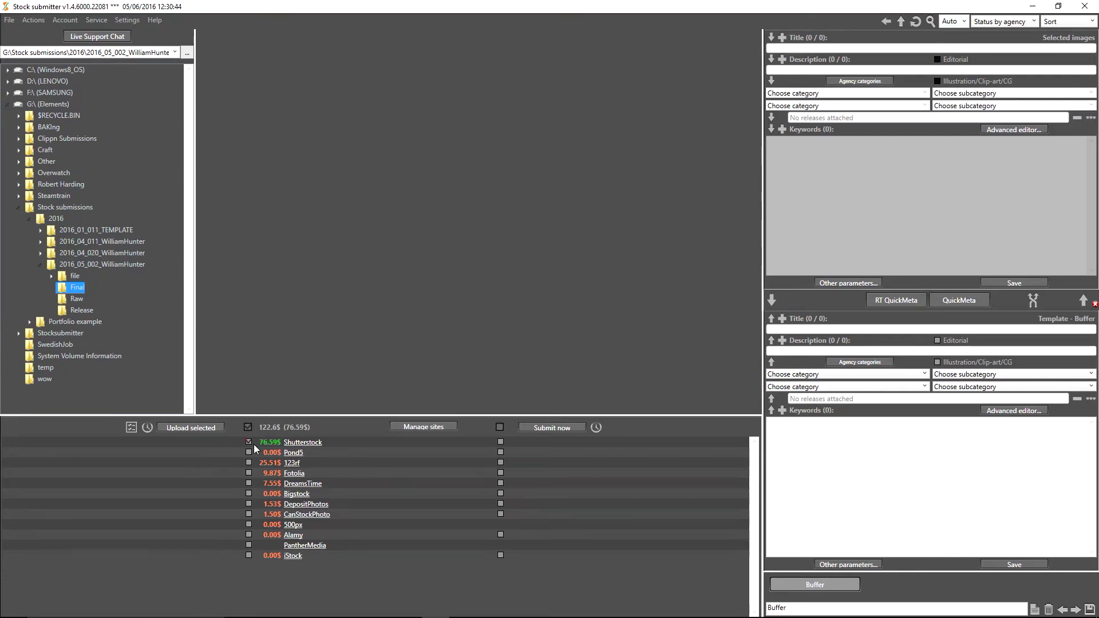
click(500, 442)
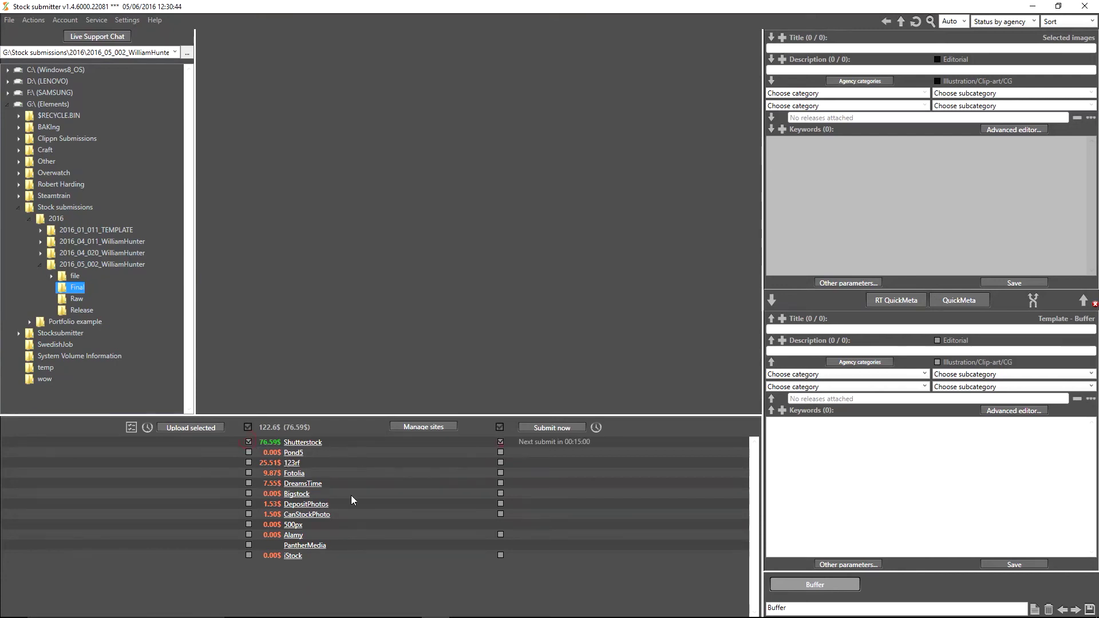
click(501, 442)
click(248, 427)
click(499, 427)
click(499, 427)
click(411, 549)
Step: Open site settings, scroll down to Custom FTP 1, and start editing its empty FTP URL
click(412, 428)
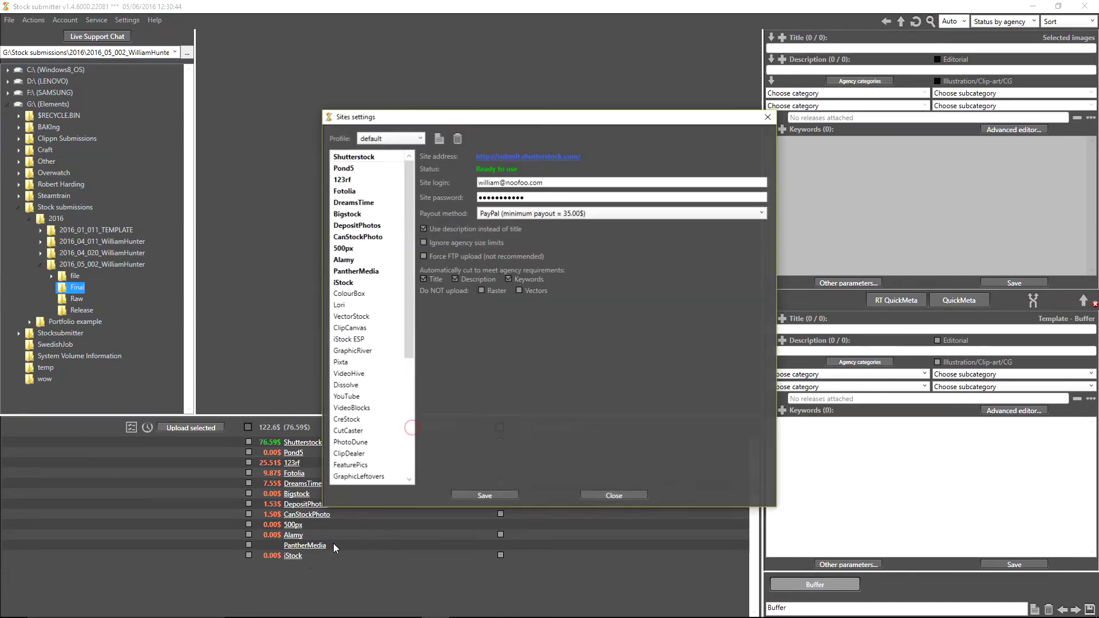
drag(411, 311, 421, 447)
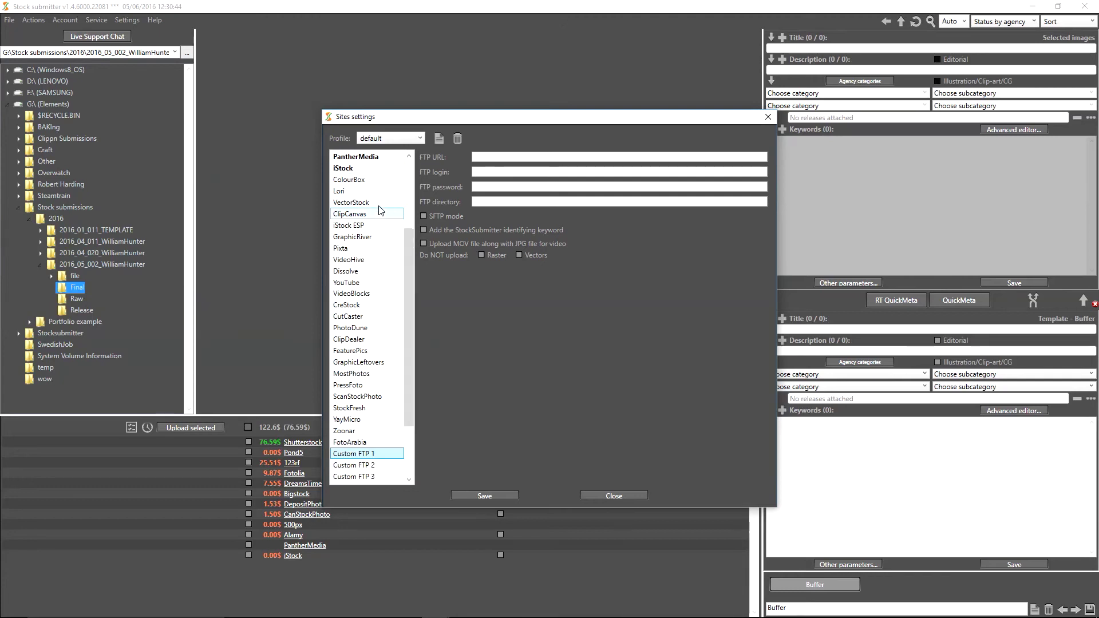
click(496, 153)
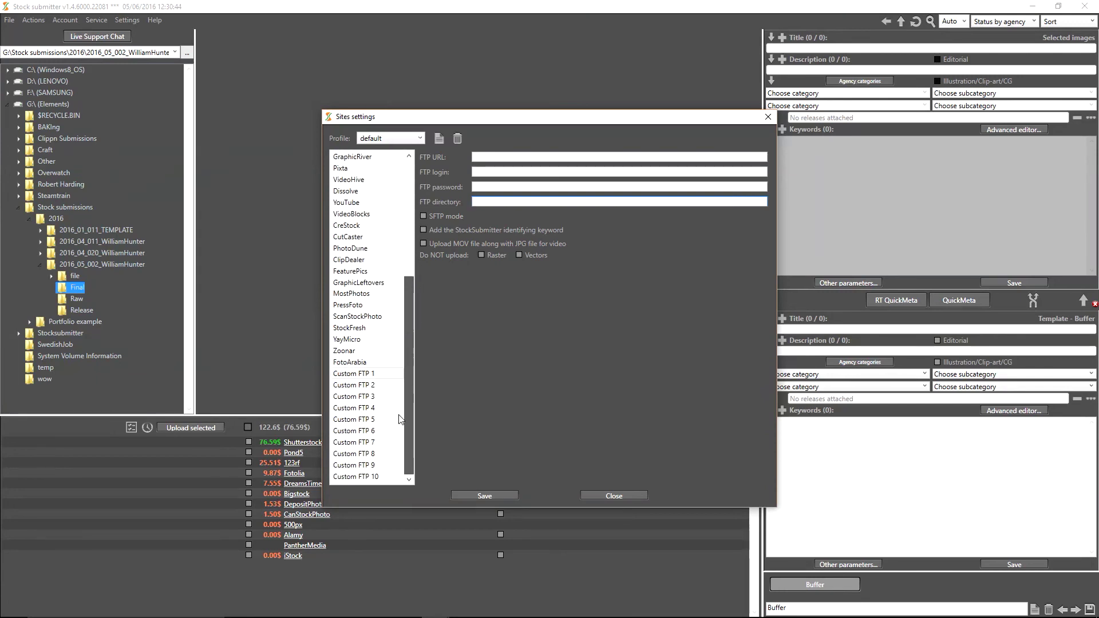
Step: Cancel the New profile dialog without creating a profile, returning to iStock's settings
click(482, 158)
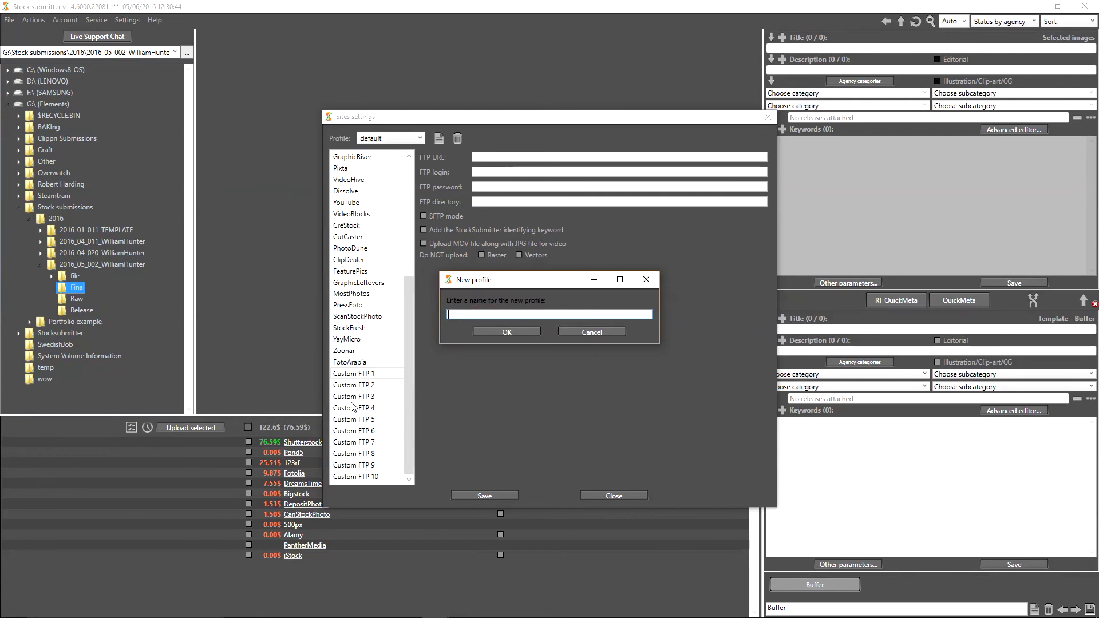
click(585, 333)
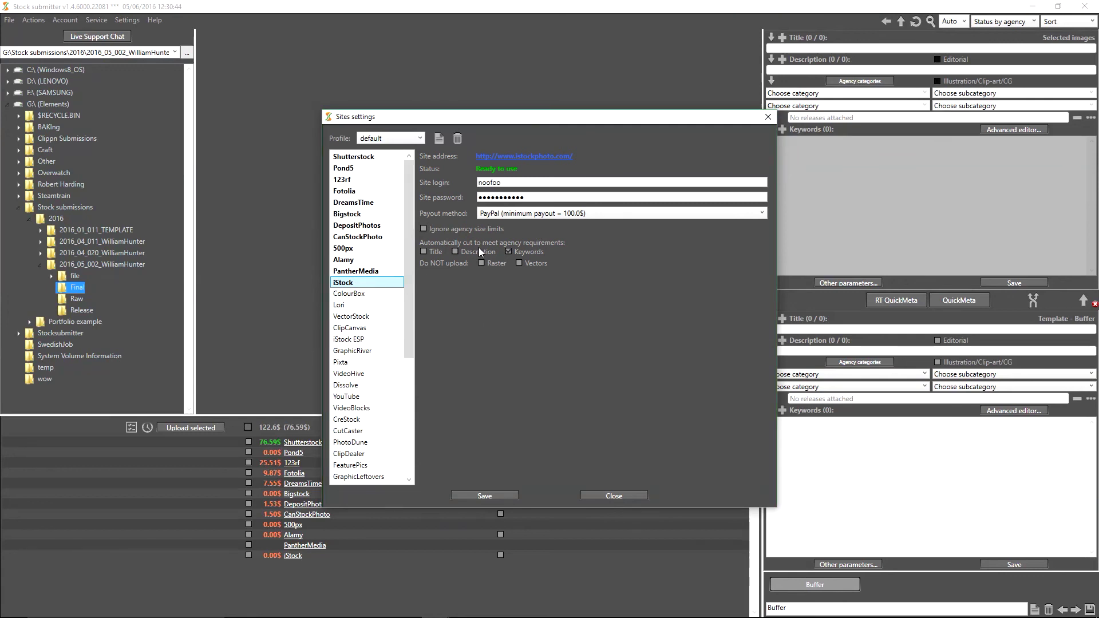
Step: Clear iStock's site login and site password
click(513, 183)
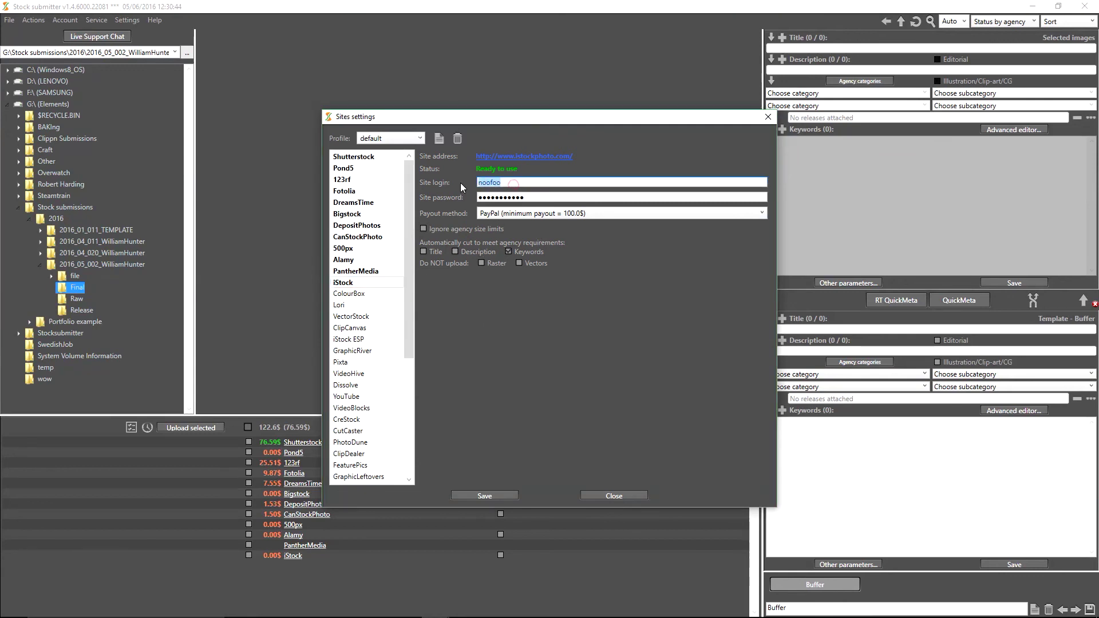
key(Delete)
click(536, 196)
key(Delete)
click(514, 349)
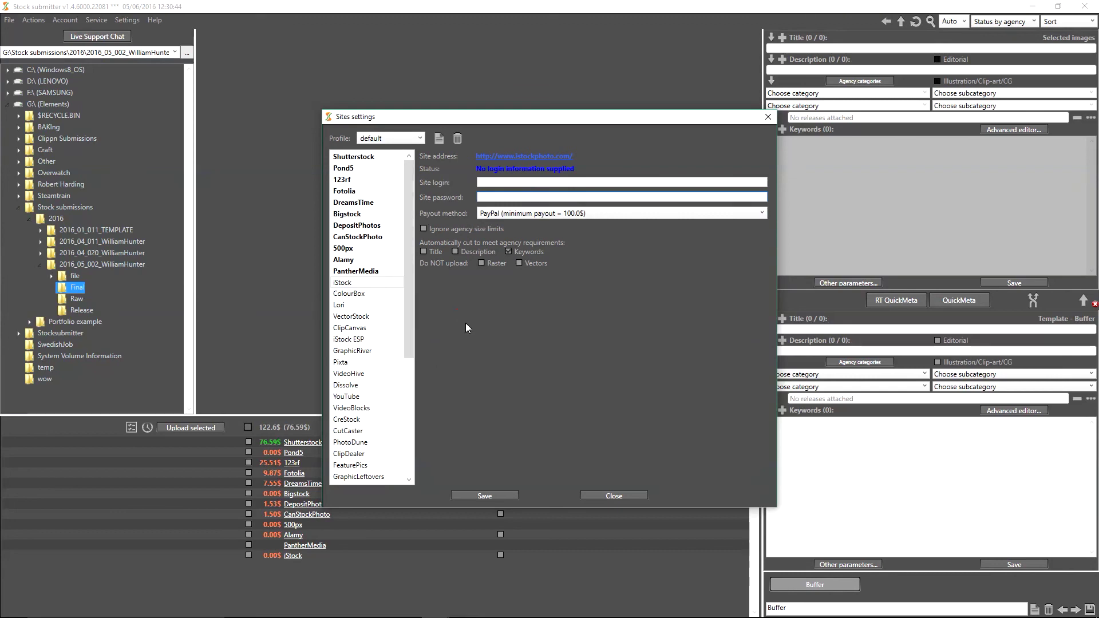
Step: Move iStock down below VideoBlocks in the site list and save the settings
drag(408, 319, 469, 305)
click(356, 282)
drag(359, 379, 461, 375)
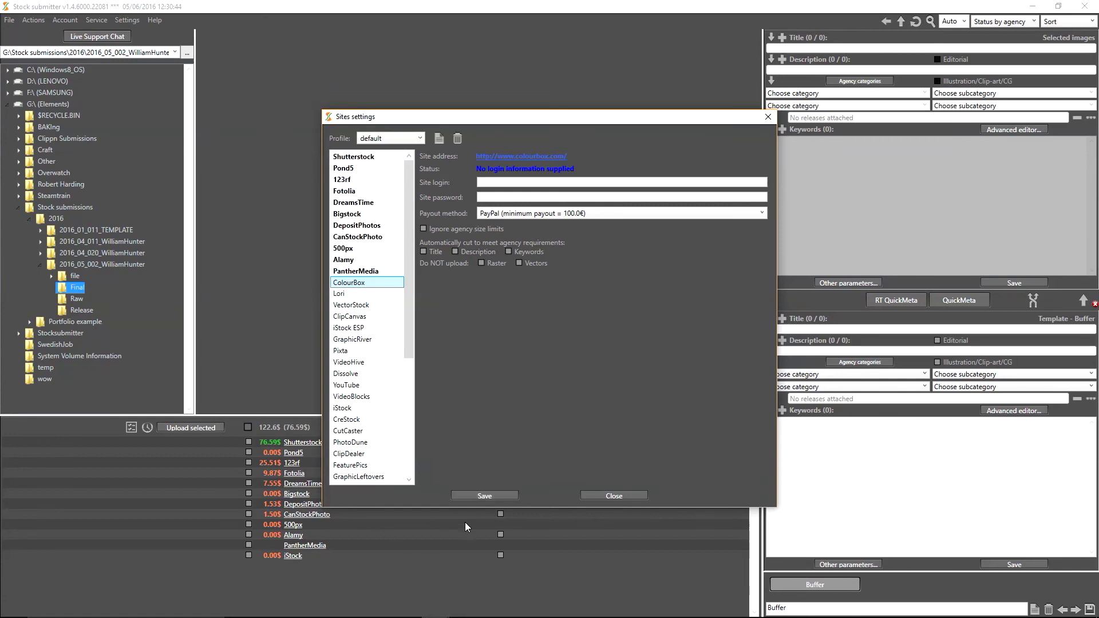
click(483, 494)
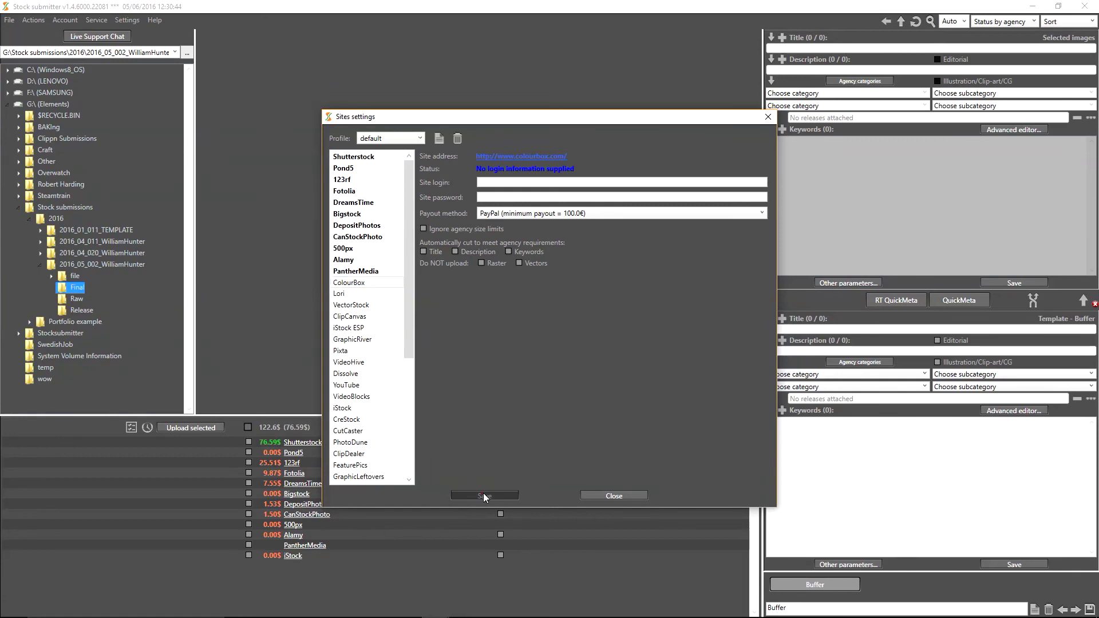
click(274, 559)
click(489, 558)
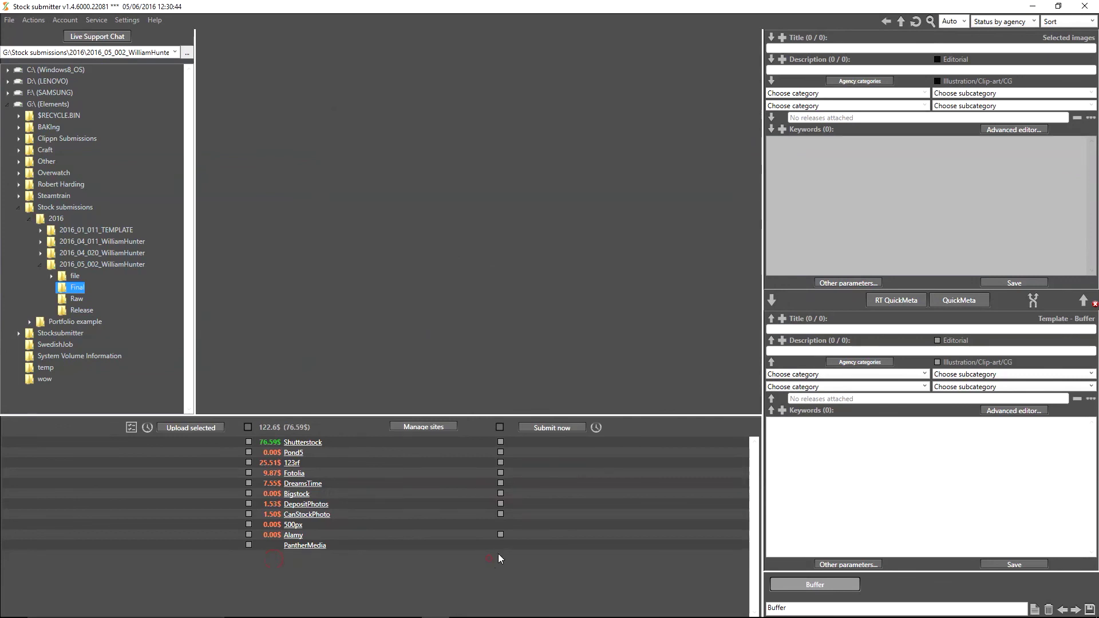